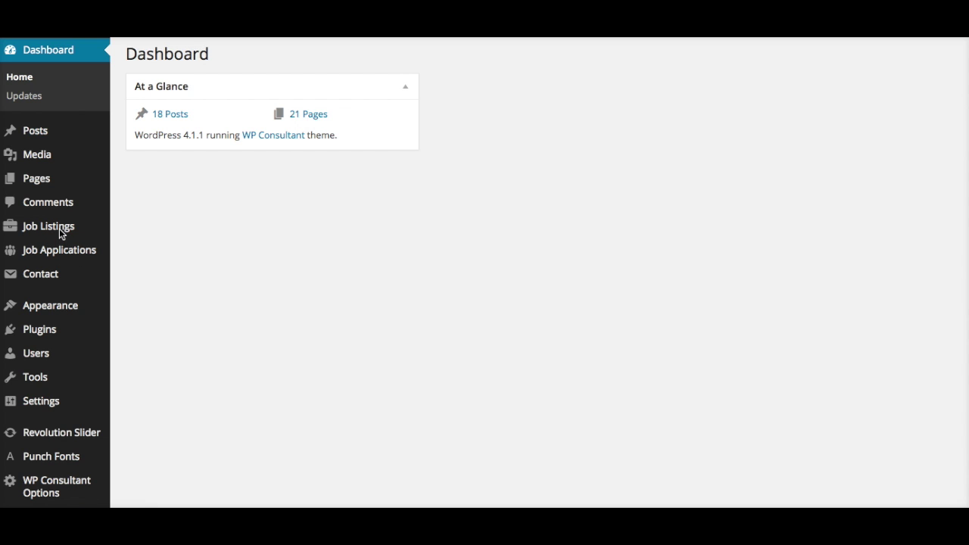
Open the Data Analyst listing from the list of all jobs and review its description and job data.
{"action": "mouse_move", "coordinate": [62, 232]}
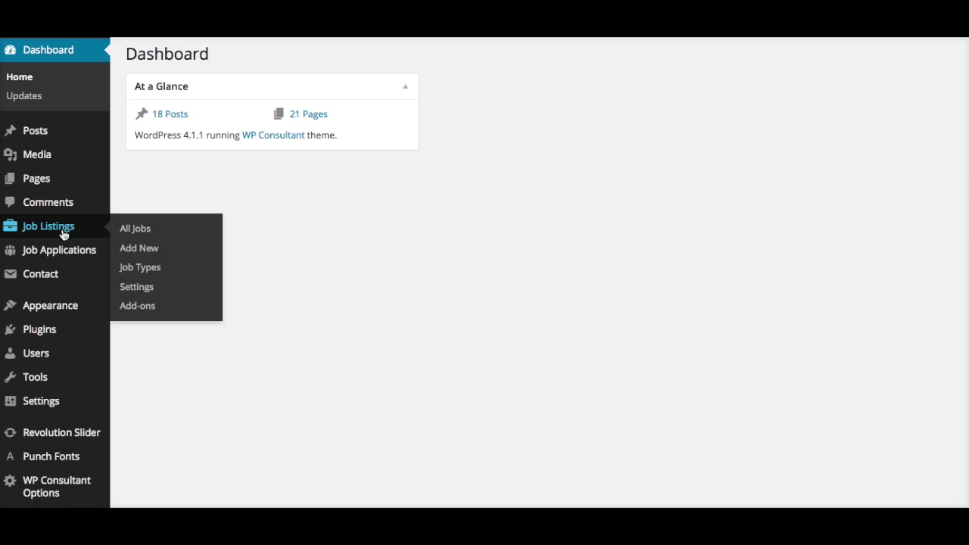
{"action": "left_click", "coordinate": [146, 230]}
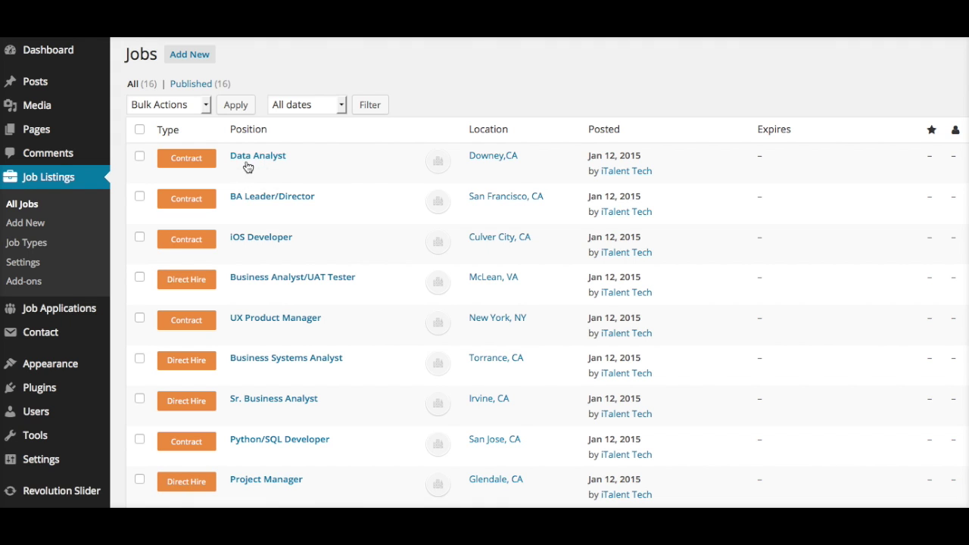
{"action": "left_click", "coordinate": [249, 161]}
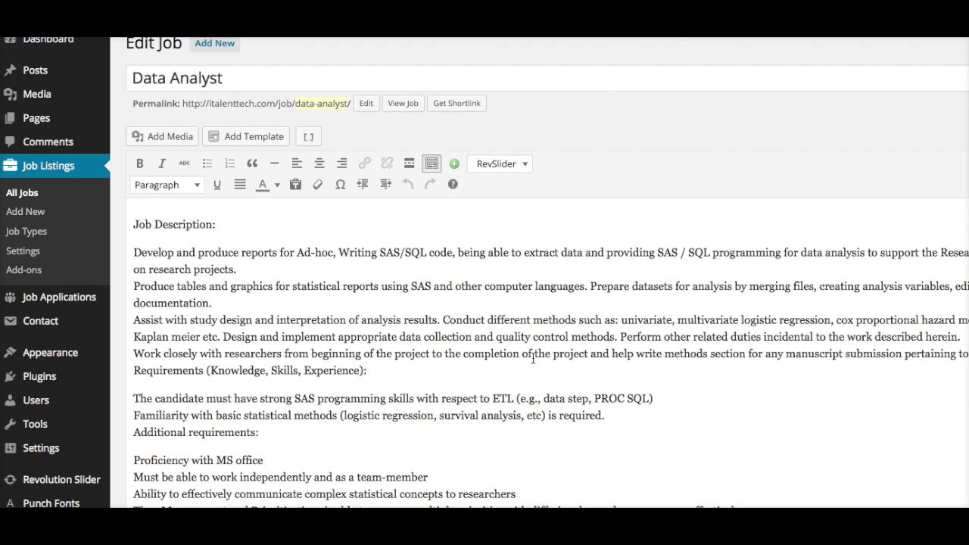
{"action": "scroll", "coordinate": [533, 359], "scroll_direction": "down", "scroll_amount": 3}
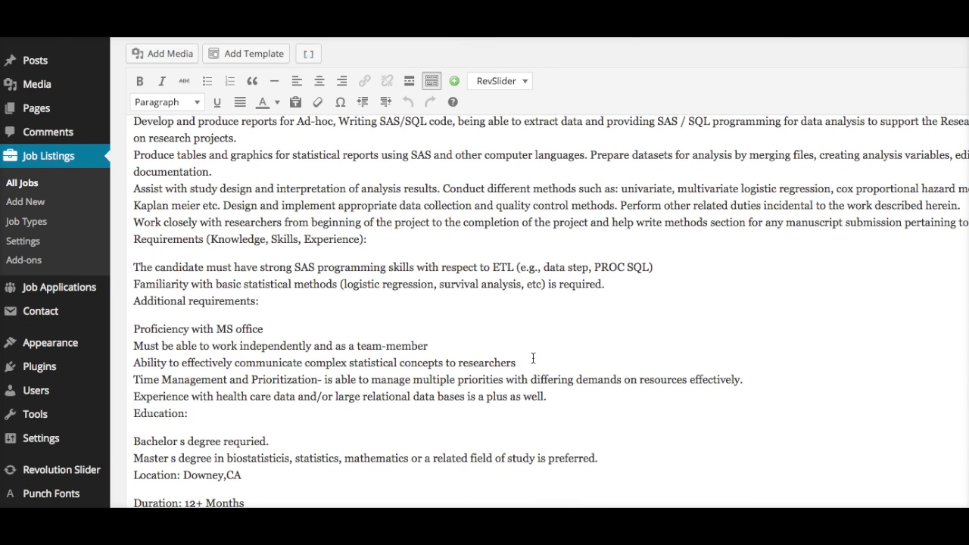
{"action": "scroll", "coordinate": [533, 358], "scroll_direction": "down", "scroll_amount": 10}
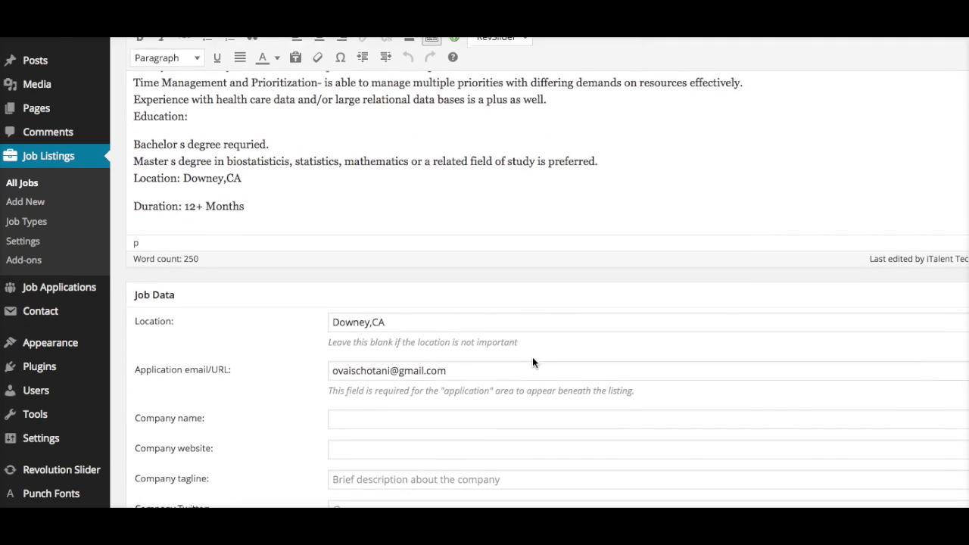
{"action": "scroll", "coordinate": [533, 358], "scroll_direction": "down", "scroll_amount": 1}
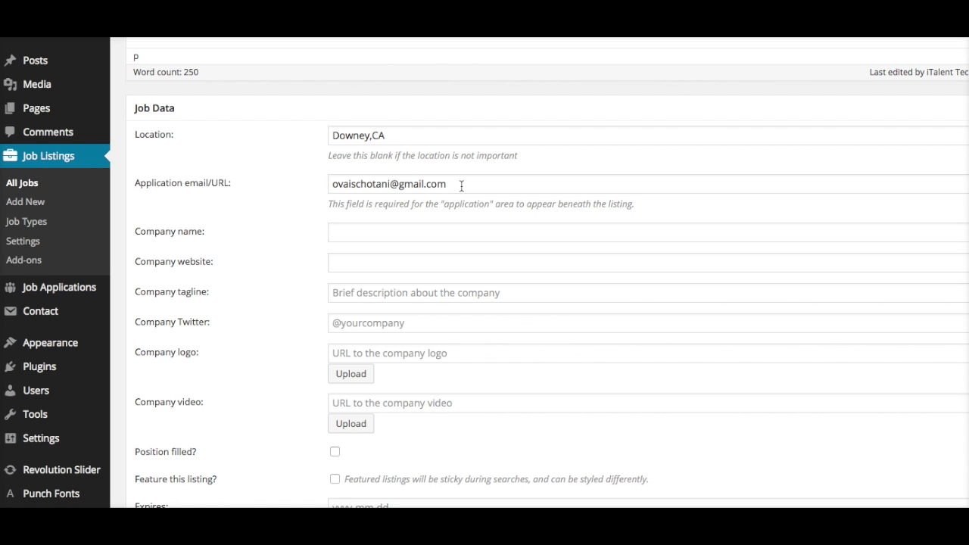
Inspect the Data Analyst listing's application email, company fields and expiry date calendar without changing them.
{"action": "left_click_drag", "start_coordinate": [461, 186], "coordinate": [298, 188]}
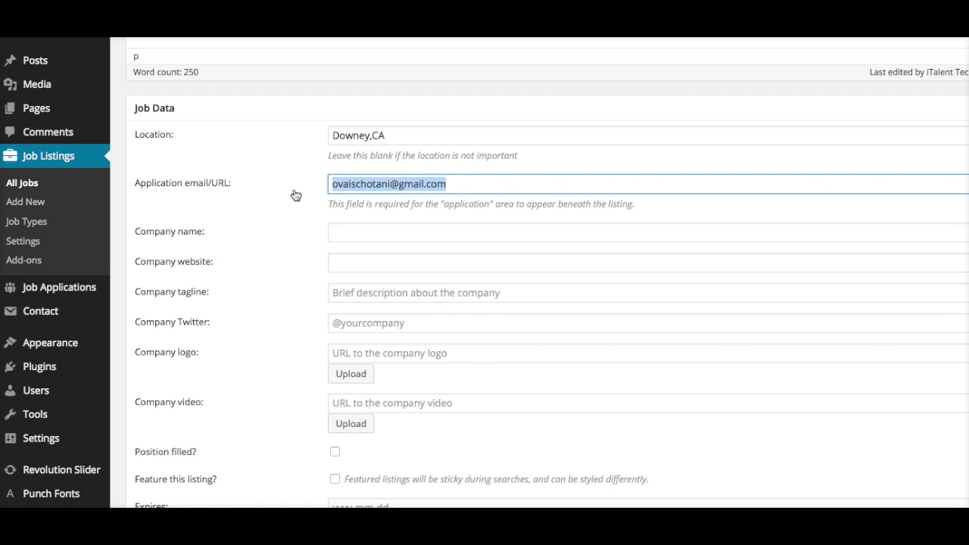
{"action": "left_click", "coordinate": [380, 231]}
{"action": "scroll", "coordinate": [380, 232], "scroll_direction": "down", "scroll_amount": 3}
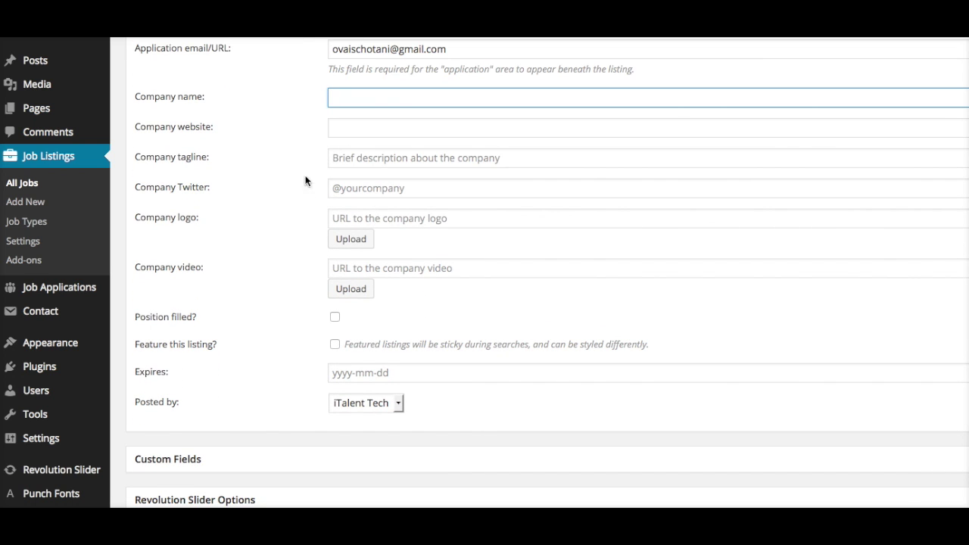
{"action": "scroll", "coordinate": [452, 240], "scroll_direction": "down", "scroll_amount": 2}
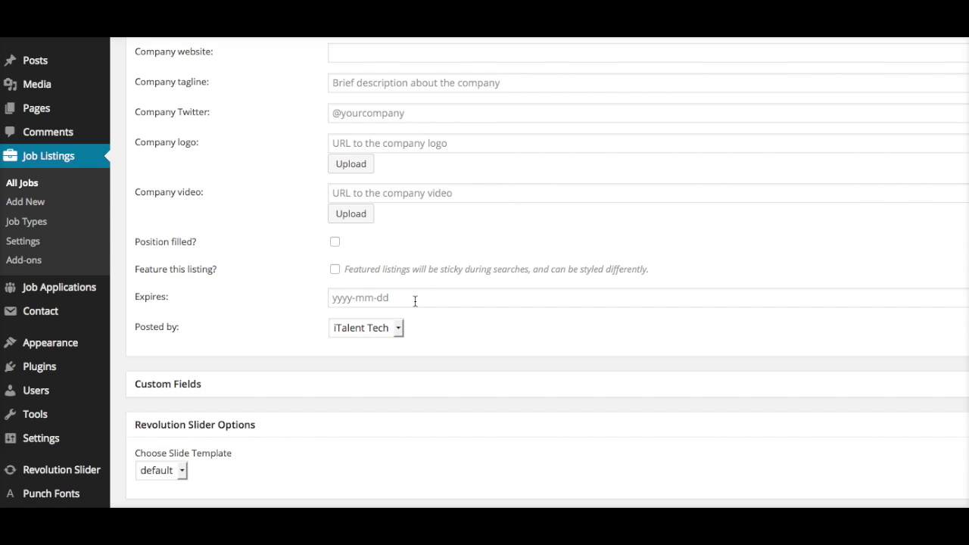
{"action": "left_click", "coordinate": [415, 300]}
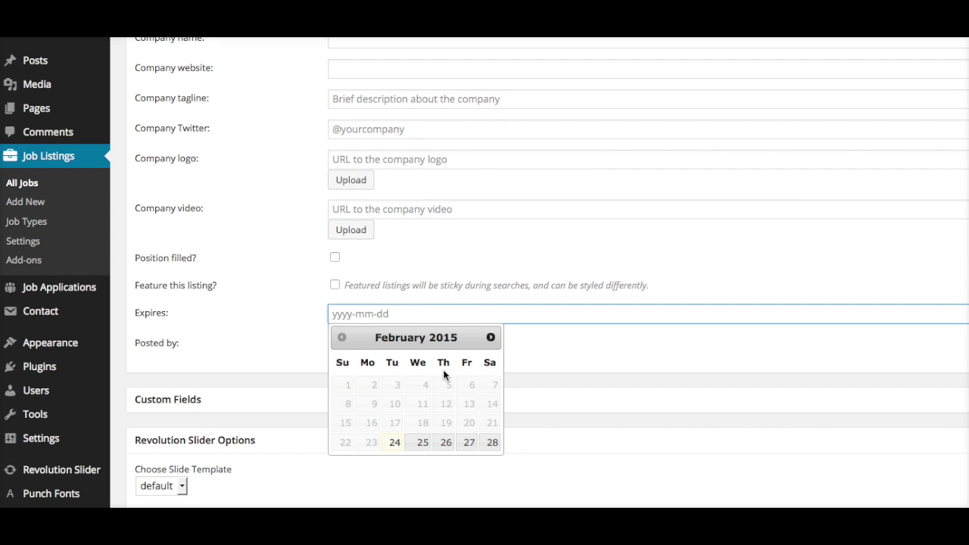
{"action": "left_click", "coordinate": [575, 275]}
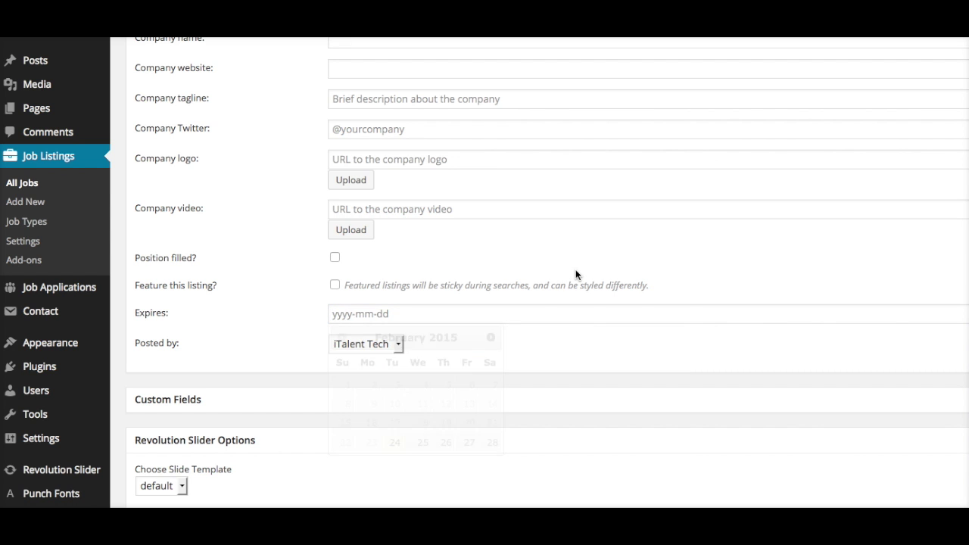
Review the Data Analyst listing's job type choices, job data and publishing options.
{"action": "scroll", "coordinate": [576, 272], "scroll_direction": "up", "scroll_amount": 7}
{"action": "scroll", "coordinate": [576, 270], "scroll_direction": "up", "scroll_amount": 3}
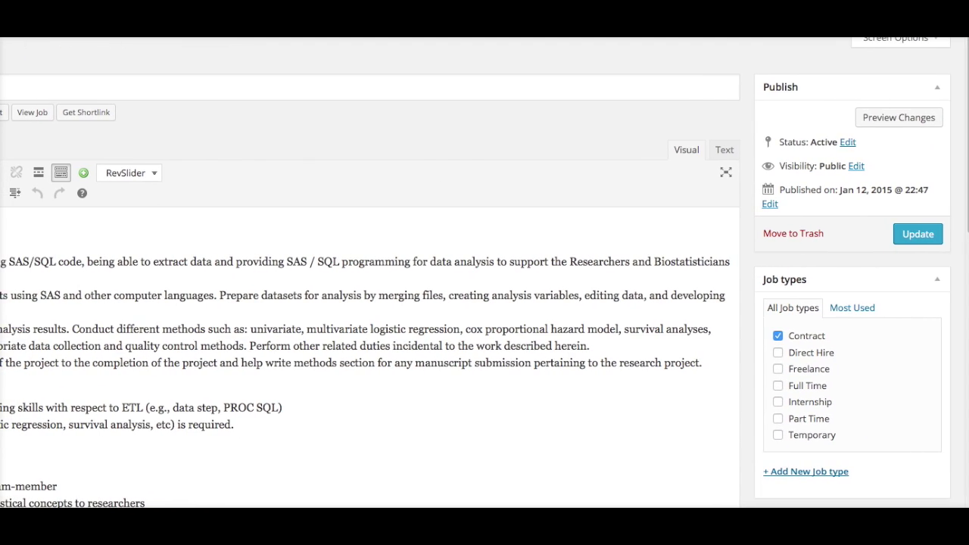
{"action": "scroll", "coordinate": [764, 340], "scroll_direction": "down", "scroll_amount": 2}
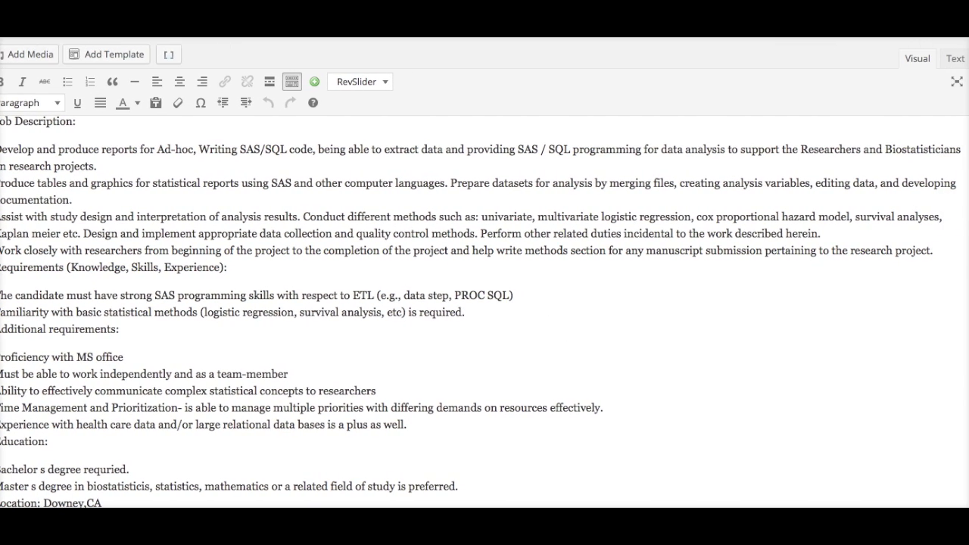
{"action": "scroll", "coordinate": [640, 345], "scroll_direction": "down", "scroll_amount": 8}
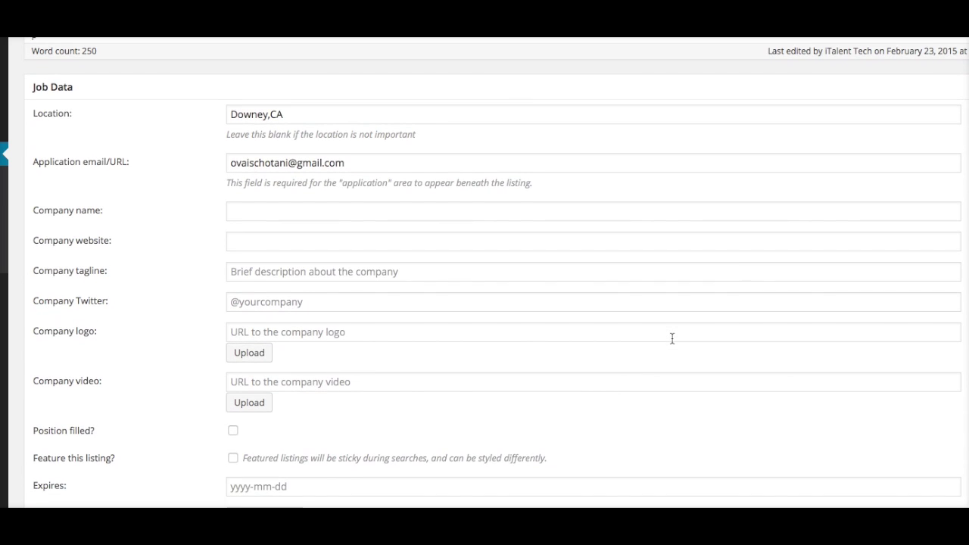
{"action": "scroll", "coordinate": [555, 206], "scroll_direction": "up", "scroll_amount": 8}
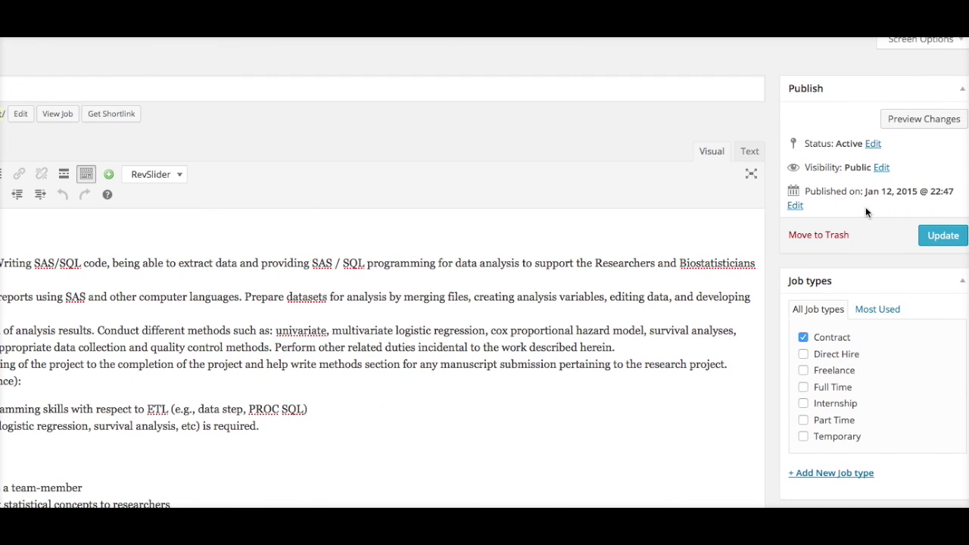
{"action": "left_click", "coordinate": [951, 245]}
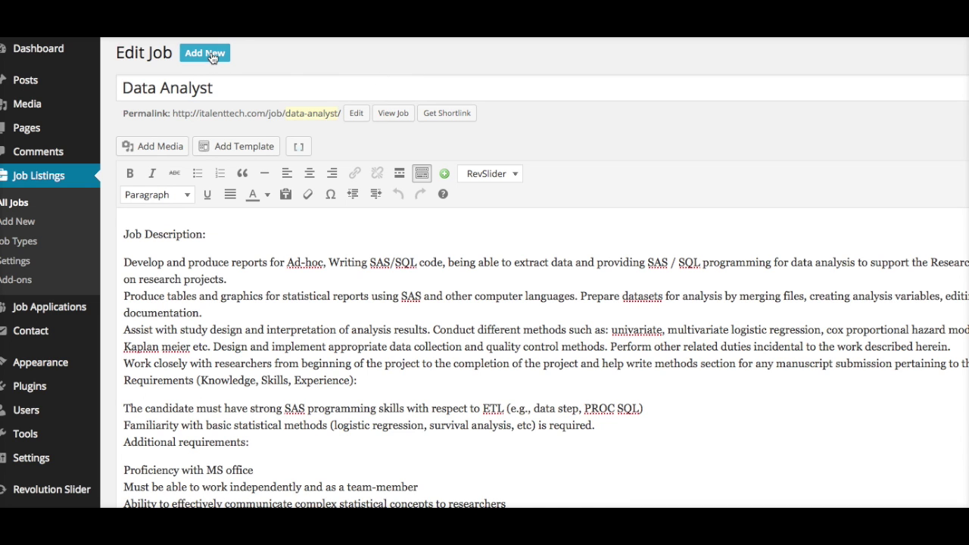
Create a new job listing with the position "Data IT person" and the description "Job description here.".
{"action": "left_click", "coordinate": [212, 55]}
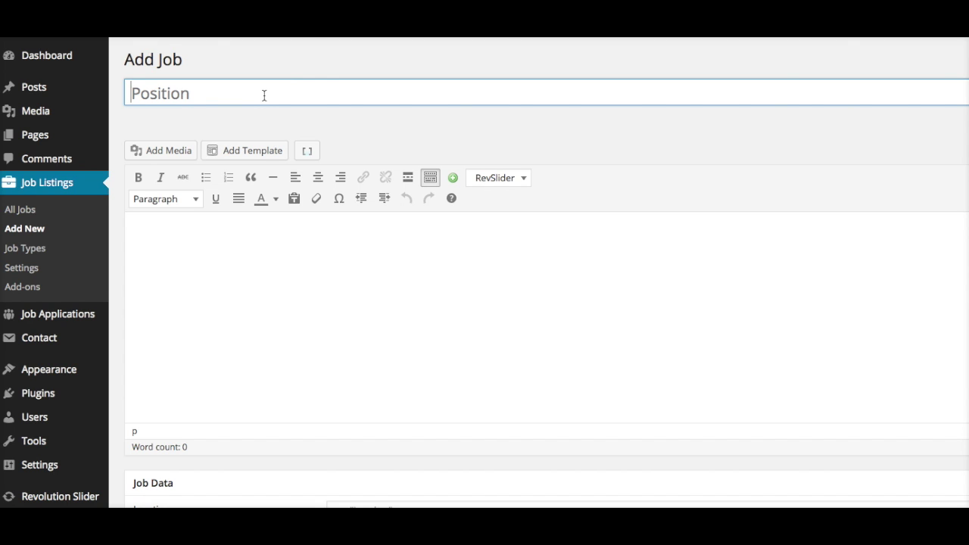
{"action": "type", "text": "Data "}
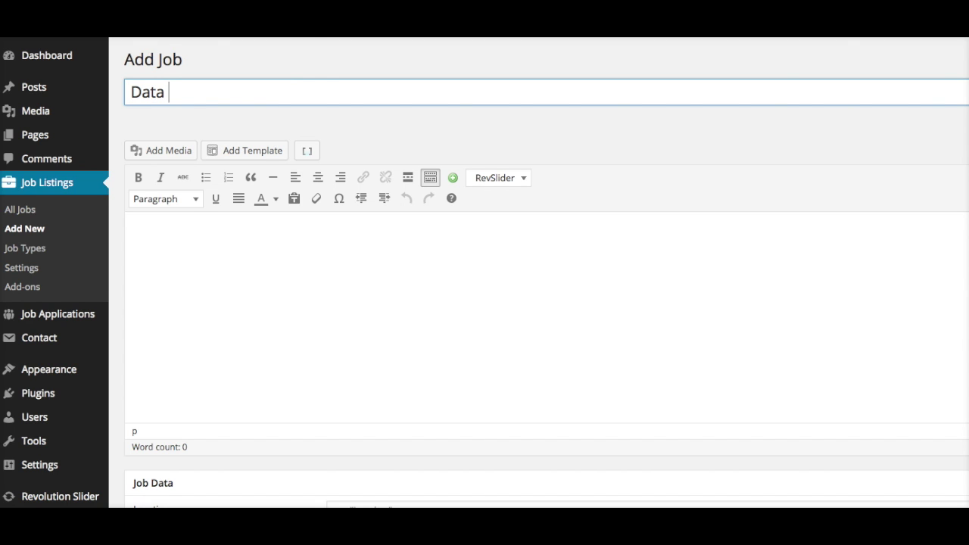
{"action": "type", "text": "IT person"}
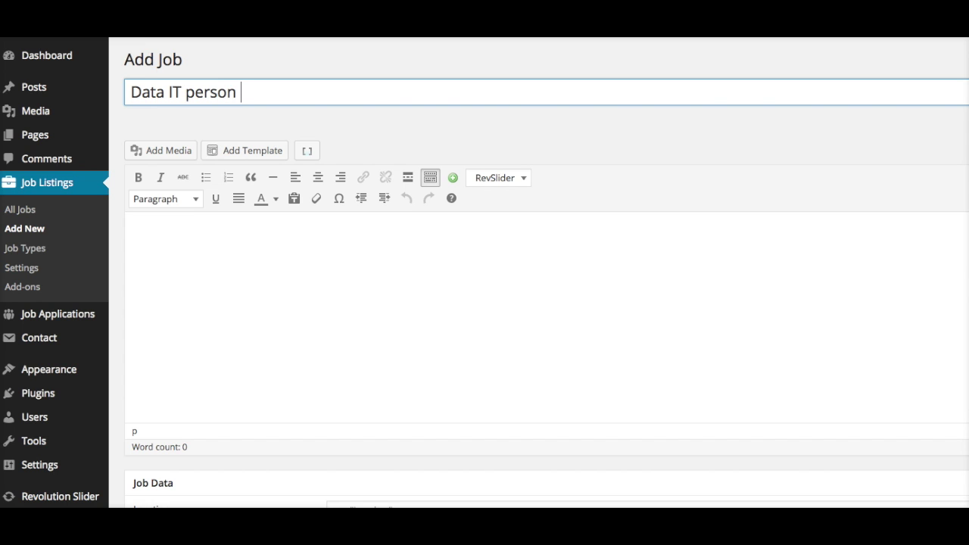
{"action": "left_click", "coordinate": [448, 241]}
{"action": "type", "text": "Job d"}
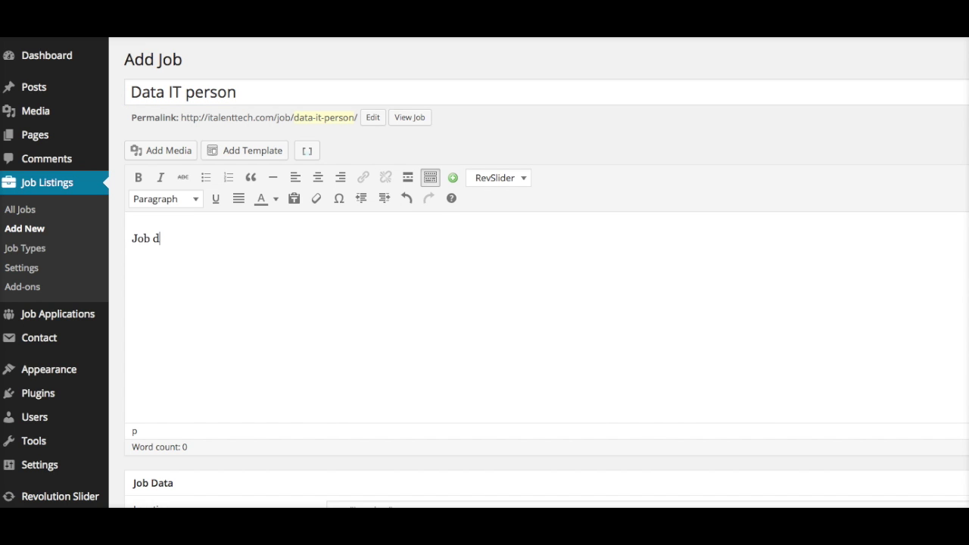
{"action": "type", "text": "es"}
{"action": "type", "text": "ription here."}
Set the new job's location to "Anaheim, CA" in its job data.
{"action": "scroll", "coordinate": [491, 307], "scroll_direction": "down", "scroll_amount": 5}
{"action": "left_click", "coordinate": [409, 237]}
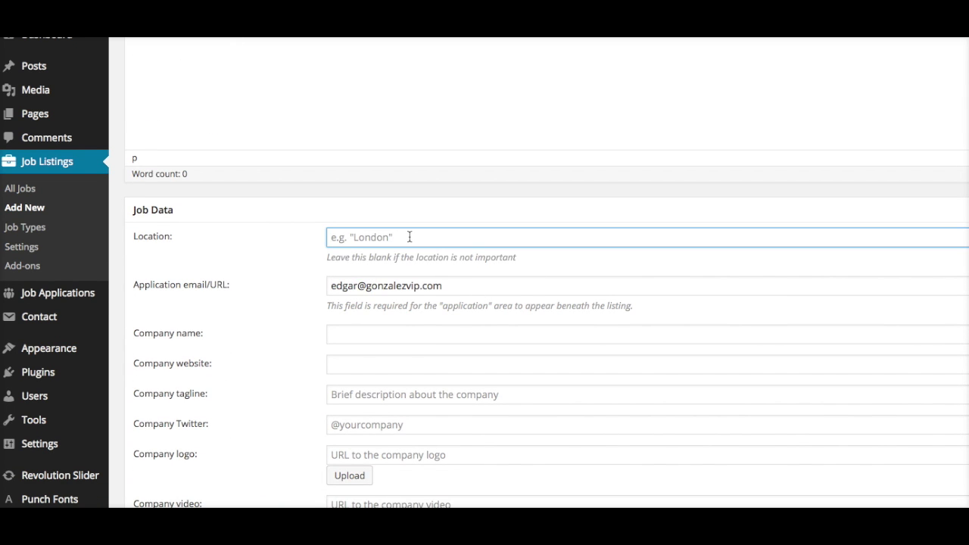
{"action": "type", "text": "Anaheim, CA"}
Assign the Temporary job type to the Data IT person listing and publish it.
{"action": "scroll", "coordinate": [516, 324], "scroll_direction": "down", "scroll_amount": 1}
{"action": "scroll", "coordinate": [516, 324], "scroll_direction": "down", "scroll_amount": 4}
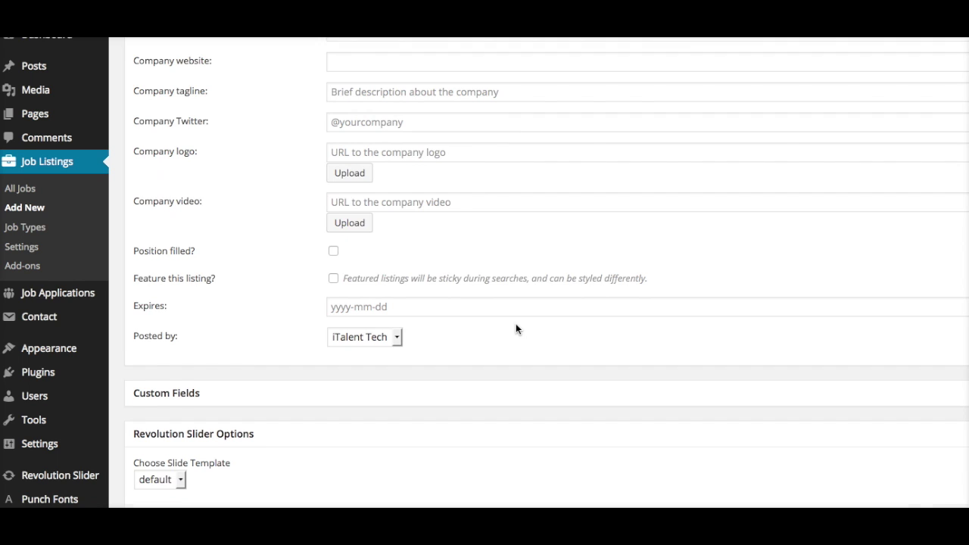
{"action": "scroll", "coordinate": [516, 324], "scroll_direction": "up", "scroll_amount": 8}
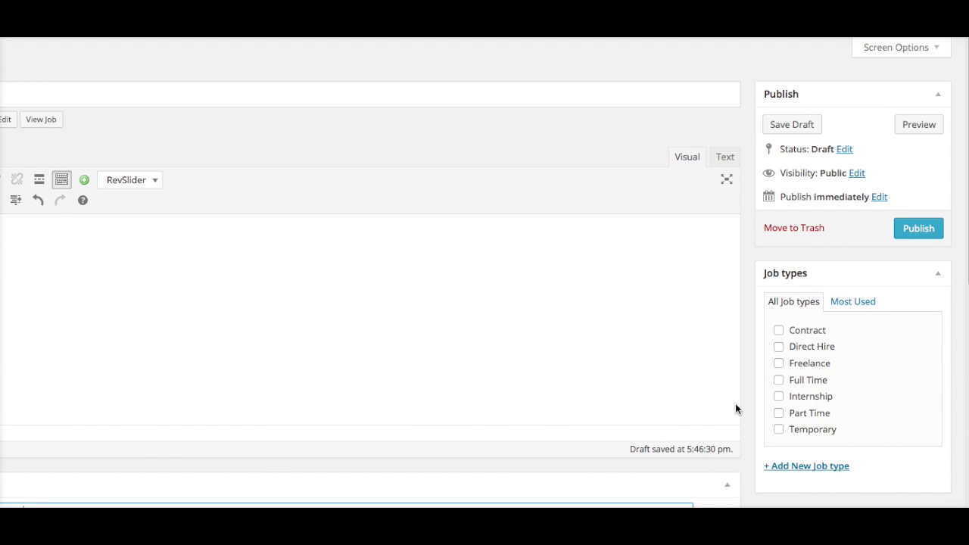
{"action": "left_click", "coordinate": [779, 430]}
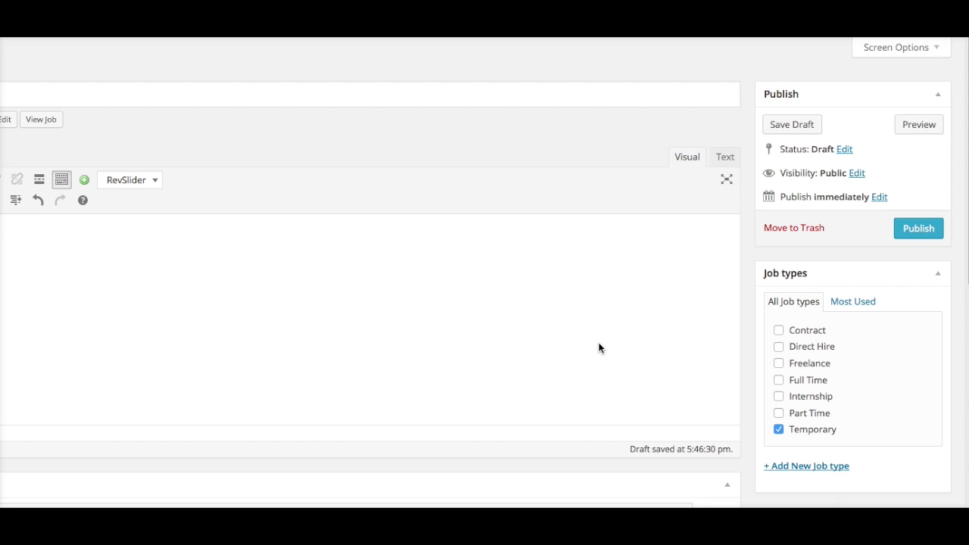
{"action": "left_click", "coordinate": [923, 229]}
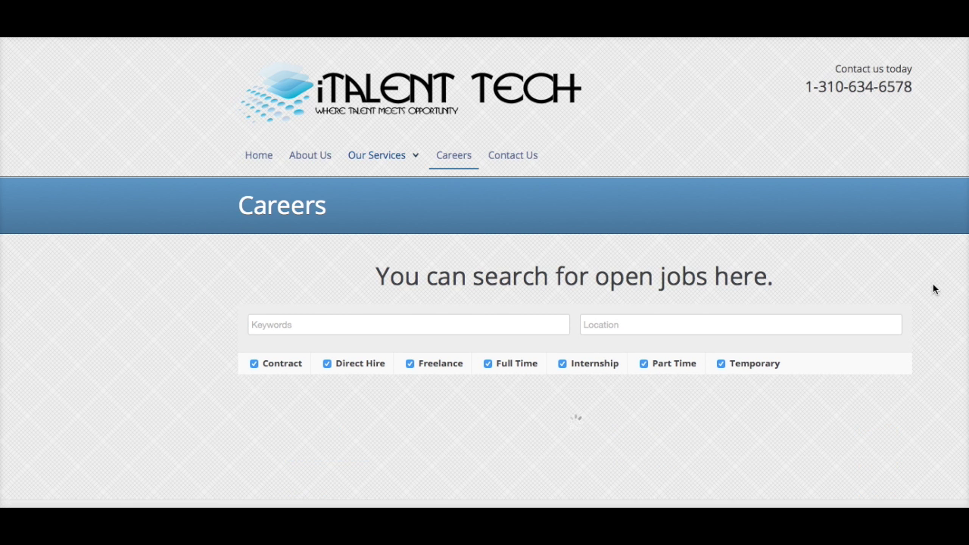
View the Data IT person job from the site's Careers page and check its option to apply.
{"action": "scroll", "coordinate": [934, 312], "scroll_direction": "down", "scroll_amount": 3}
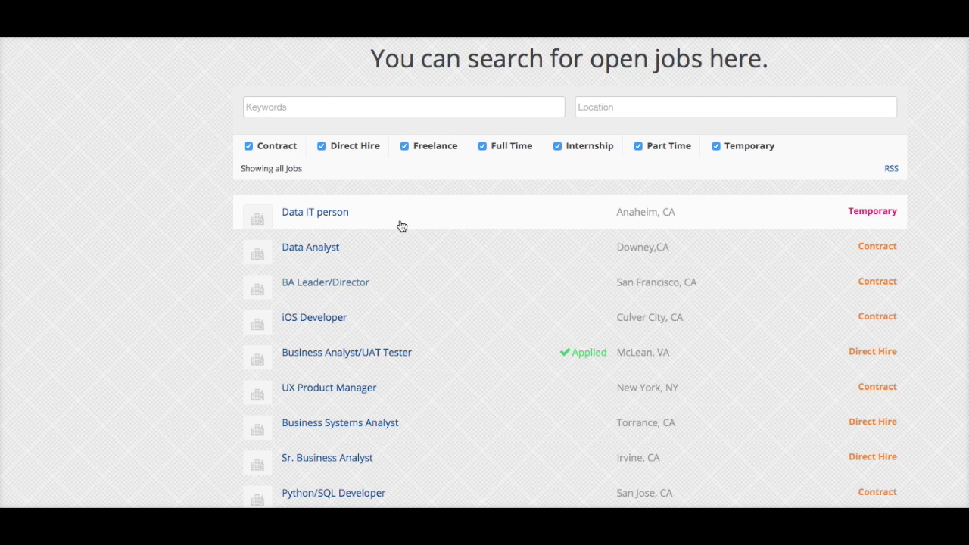
{"action": "left_click", "coordinate": [339, 214]}
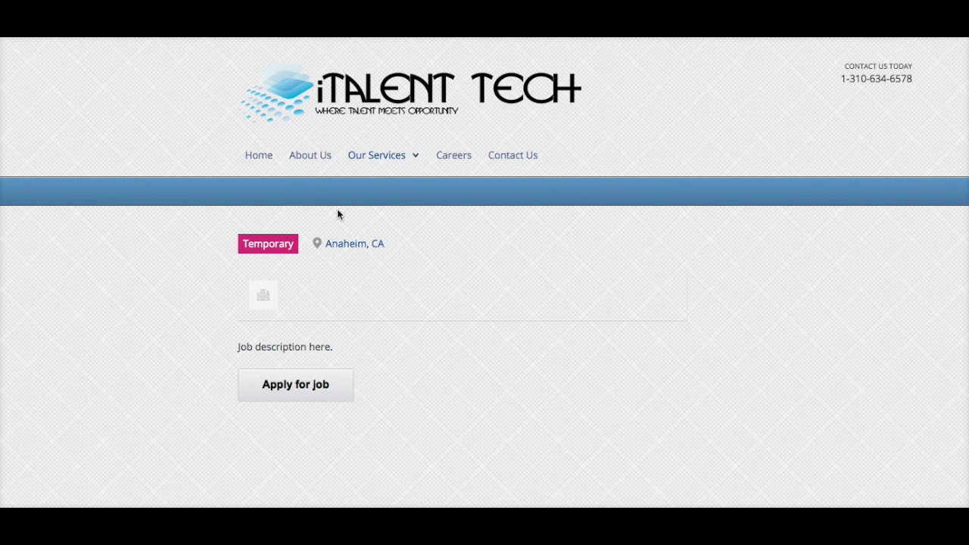
{"action": "left_click", "coordinate": [326, 383]}
{"action": "scroll", "coordinate": [487, 377], "scroll_direction": "down", "scroll_amount": 5}
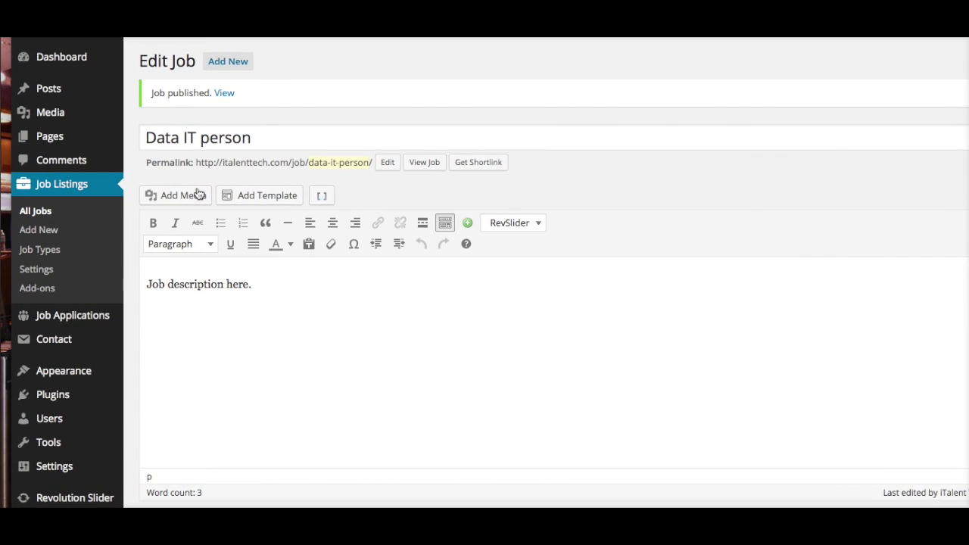
Open the candidate's application for Business Analyst/UAT Tester from all job applications and review its message, attachment and application data.
{"action": "mouse_move", "coordinate": [101, 327]}
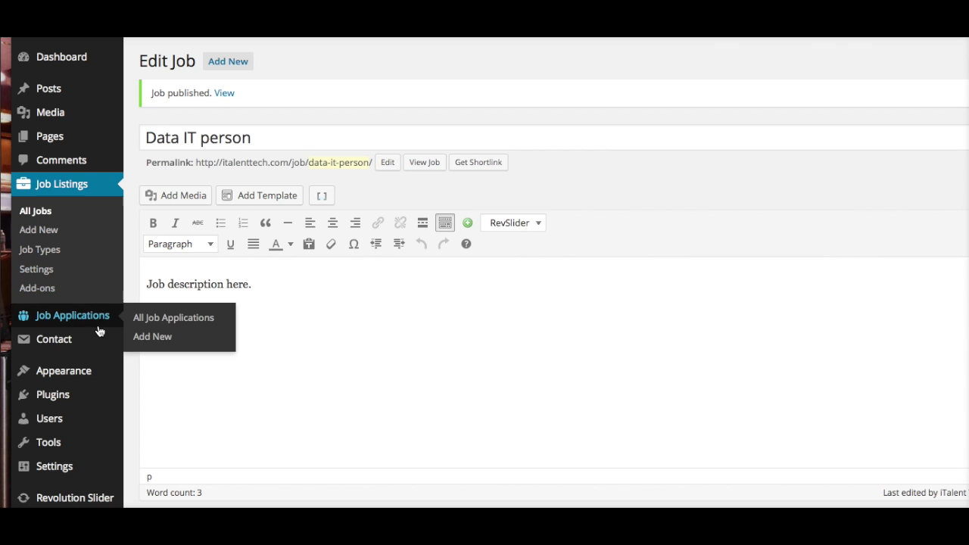
{"action": "left_click", "coordinate": [139, 321]}
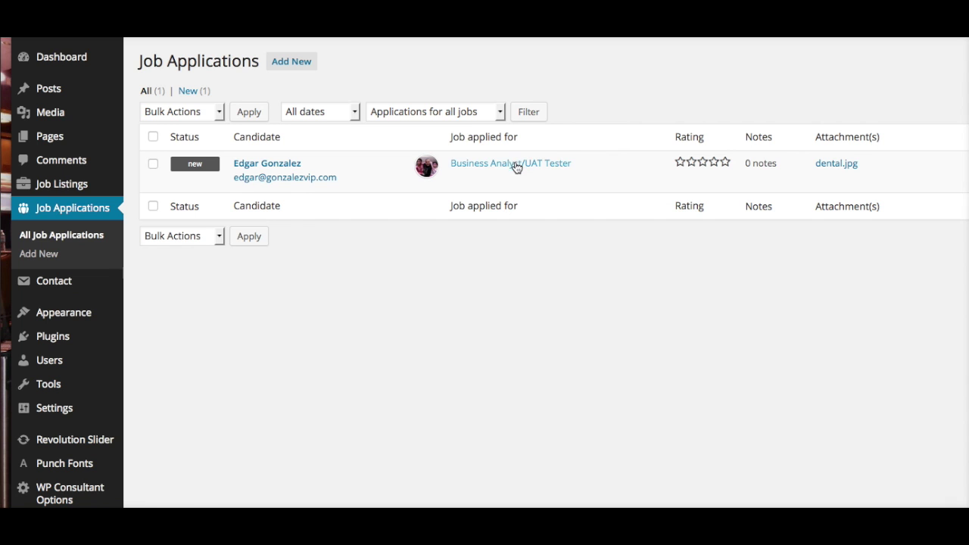
{"action": "left_click", "coordinate": [286, 166]}
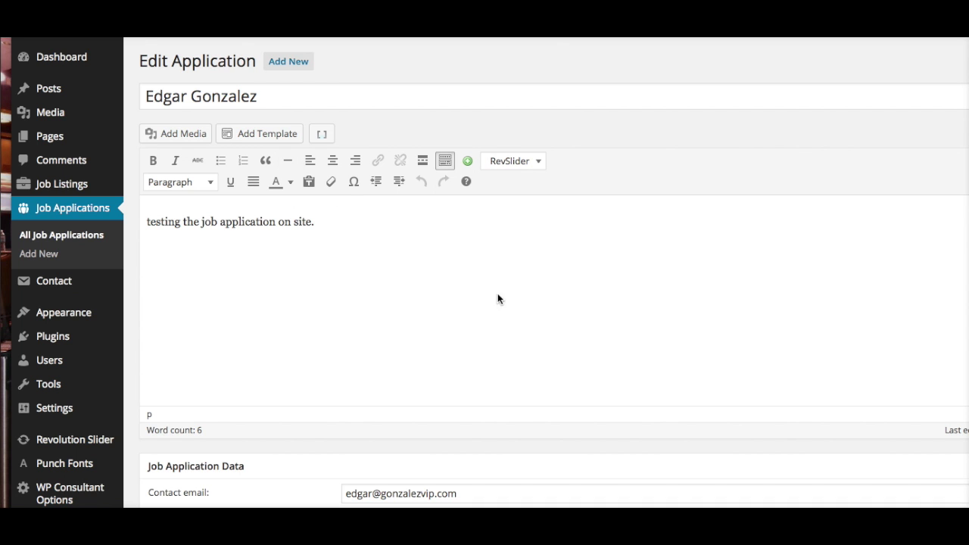
{"action": "scroll", "coordinate": [428, 270], "scroll_direction": "down", "scroll_amount": 1}
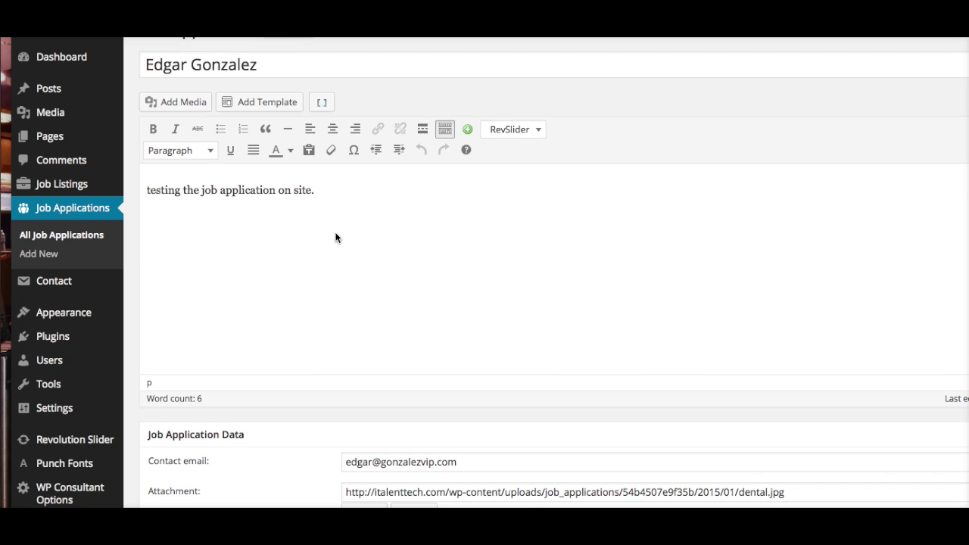
{"action": "scroll", "coordinate": [403, 257], "scroll_direction": "down", "scroll_amount": 2}
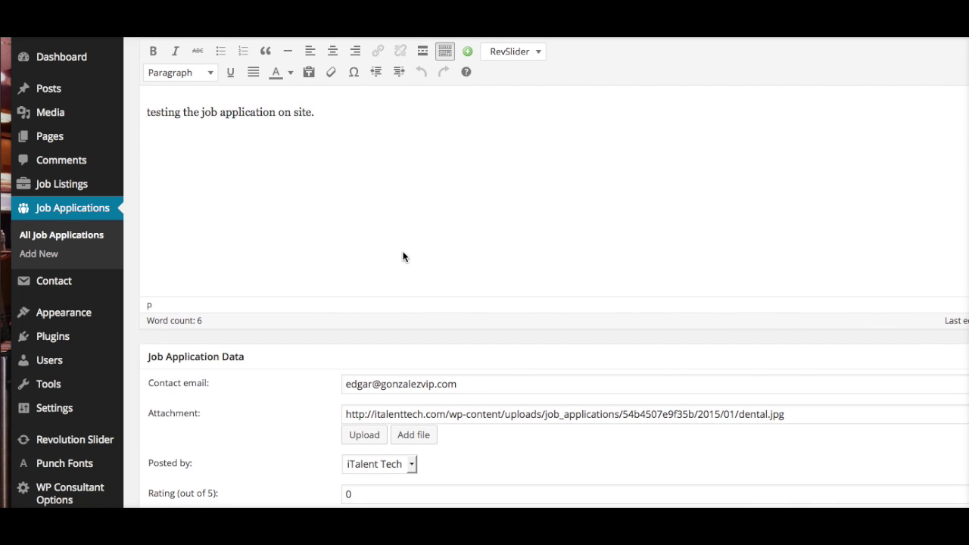
{"action": "scroll", "coordinate": [402, 256], "scroll_direction": "down", "scroll_amount": 5}
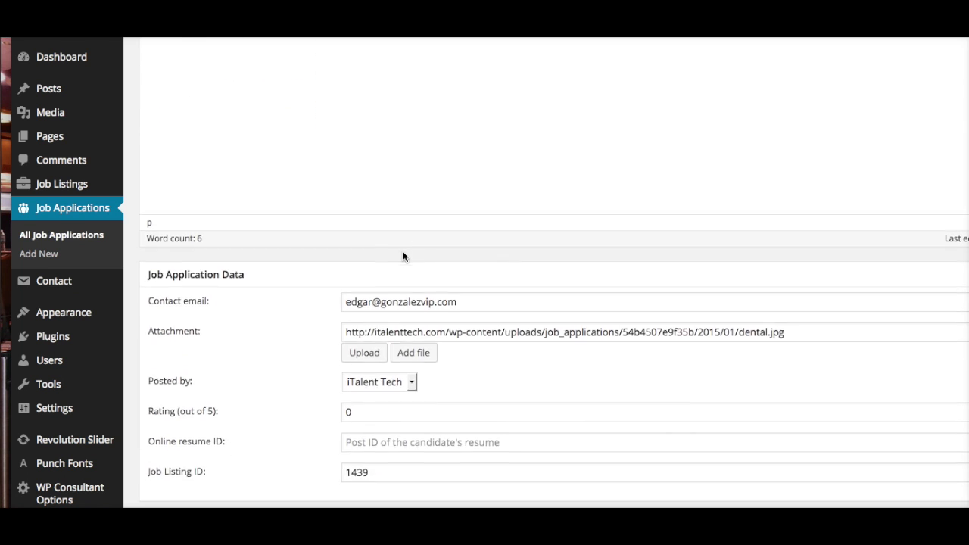
{"action": "scroll", "coordinate": [403, 257], "scroll_direction": "down", "scroll_amount": 3}
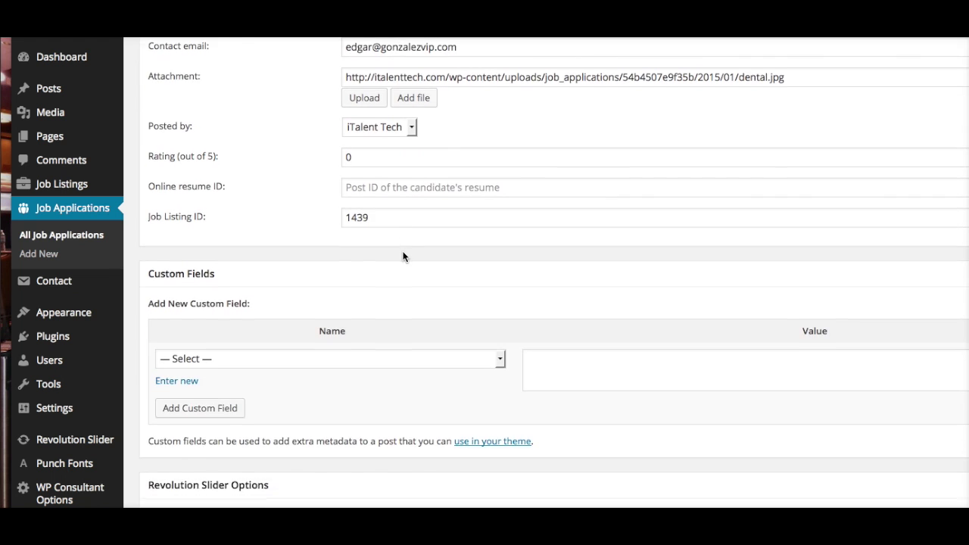
Review the candidate's application data and message once more, and return to the list of all job applications.
{"action": "scroll", "coordinate": [401, 255], "scroll_direction": "up", "scroll_amount": 2}
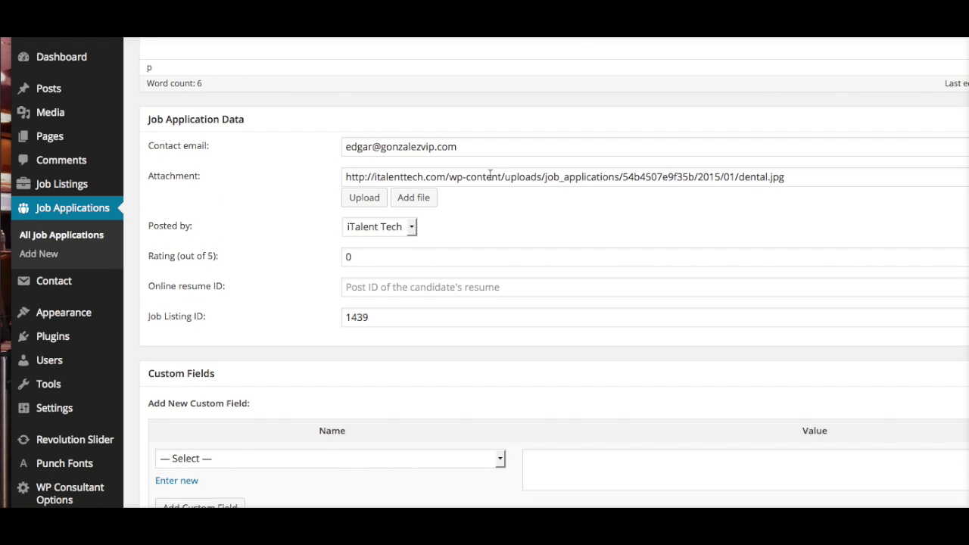
{"action": "scroll", "coordinate": [490, 176], "scroll_direction": "up", "scroll_amount": 8}
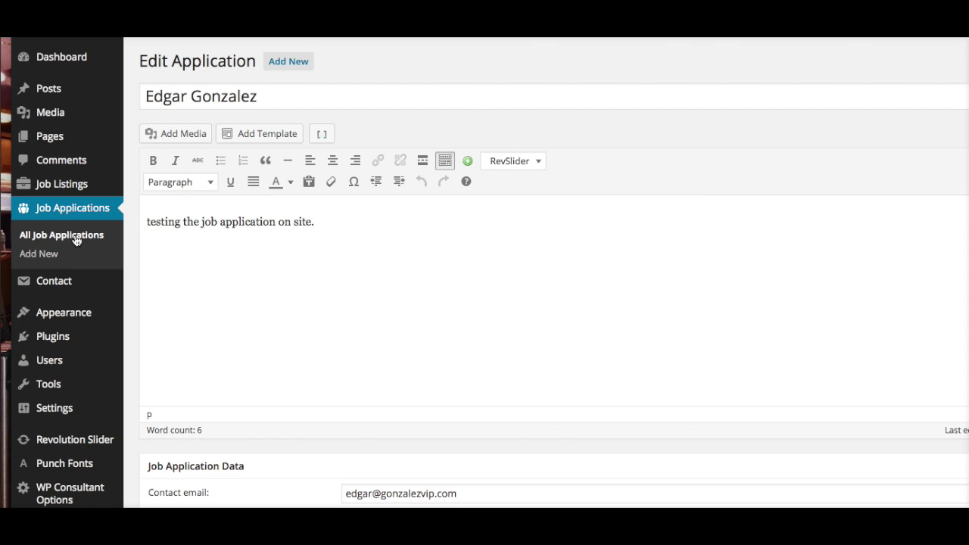
{"action": "left_click", "coordinate": [76, 238]}
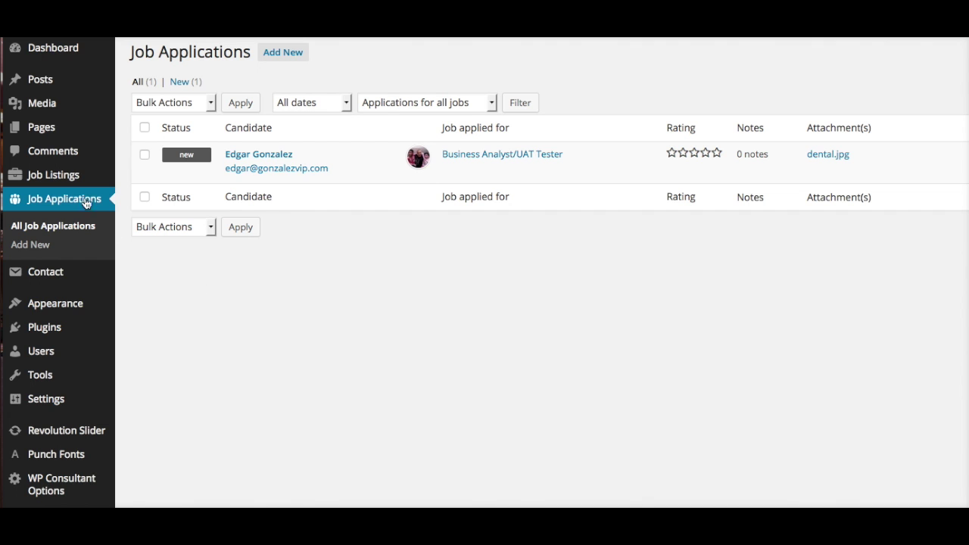
Open a blank new job listing and look over its position, description and job data fields.
{"action": "mouse_move", "coordinate": [76, 175]}
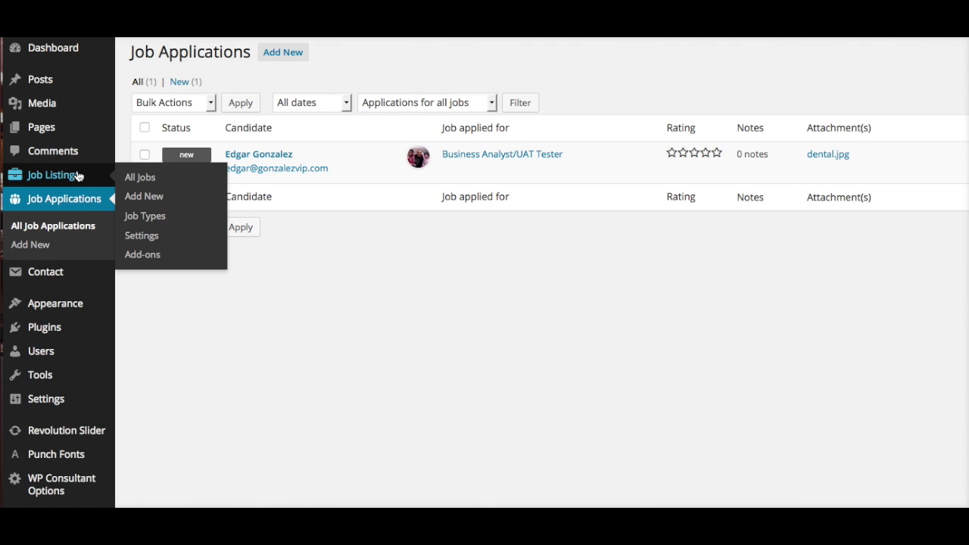
{"action": "left_click", "coordinate": [145, 197]}
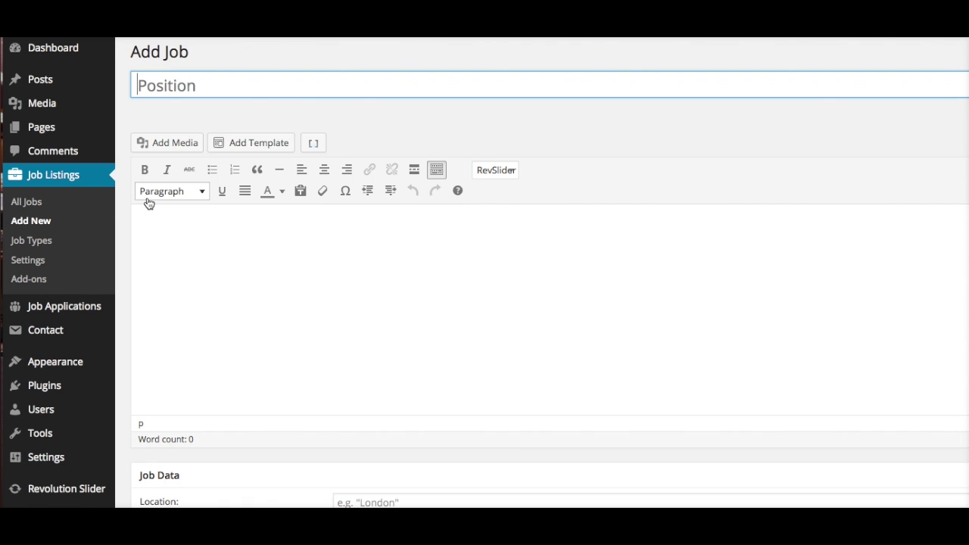
{"action": "scroll", "coordinate": [235, 265], "scroll_direction": "down", "scroll_amount": 5}
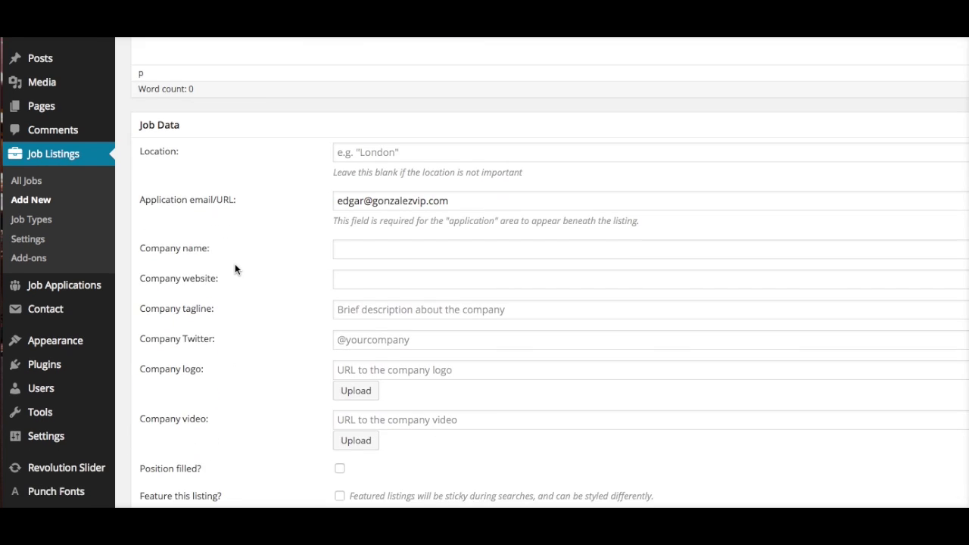
{"action": "scroll", "coordinate": [234, 265], "scroll_direction": "up", "scroll_amount": 3}
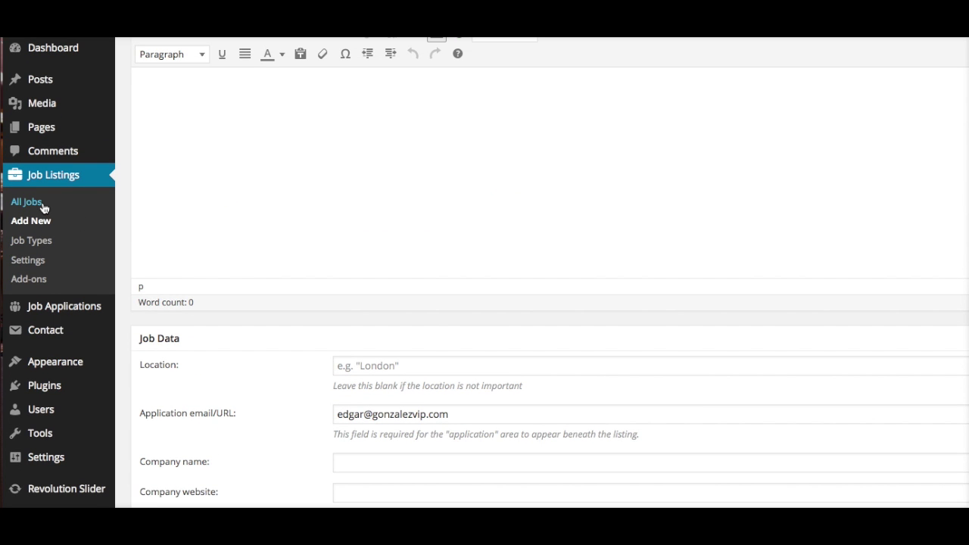
Move the Data IT person listing in Anaheim, CA to the trash from the list of all jobs.
{"action": "left_click", "coordinate": [44, 207]}
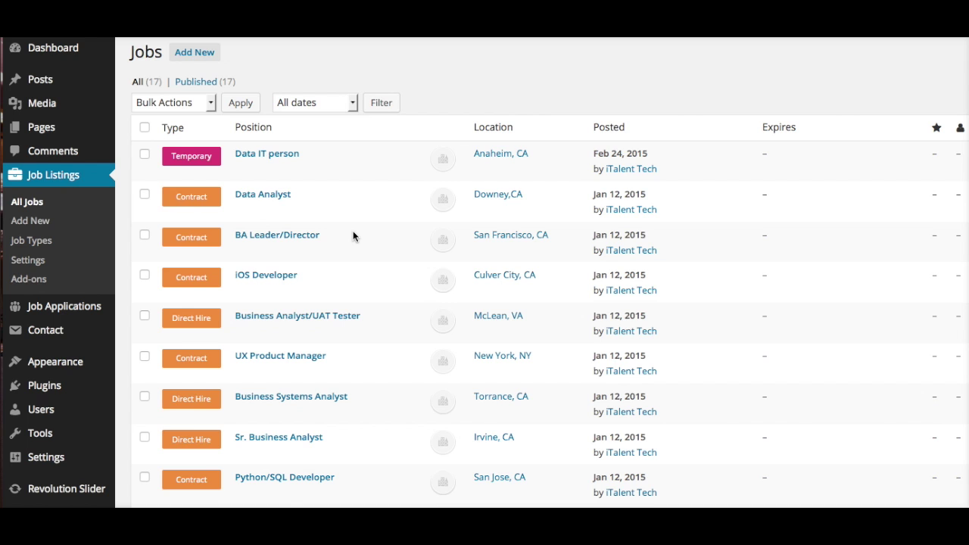
{"action": "scroll", "coordinate": [352, 236], "scroll_direction": "down", "scroll_amount": 3}
{"action": "scroll", "coordinate": [353, 236], "scroll_direction": "up", "scroll_amount": 3}
{"action": "left_click", "coordinate": [145, 154]}
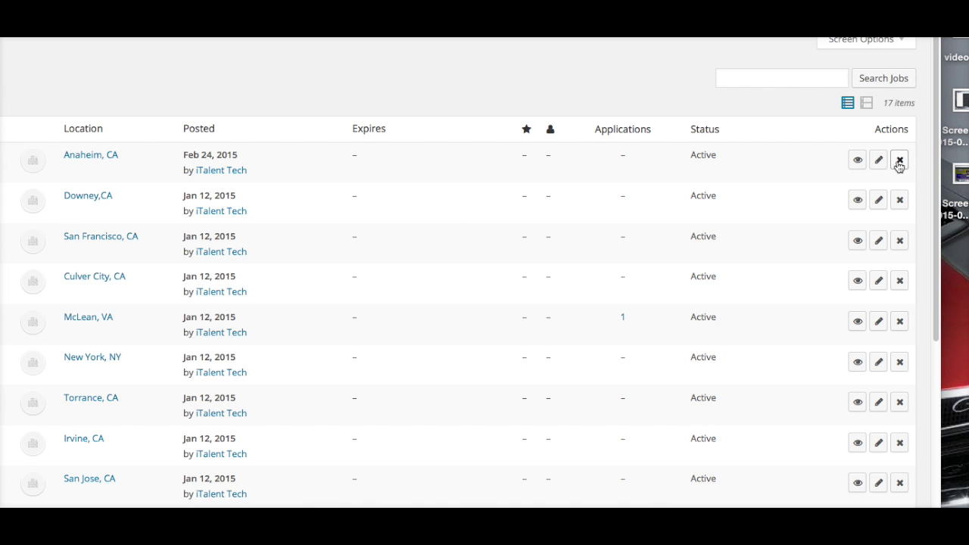
{"action": "left_click", "coordinate": [900, 163]}
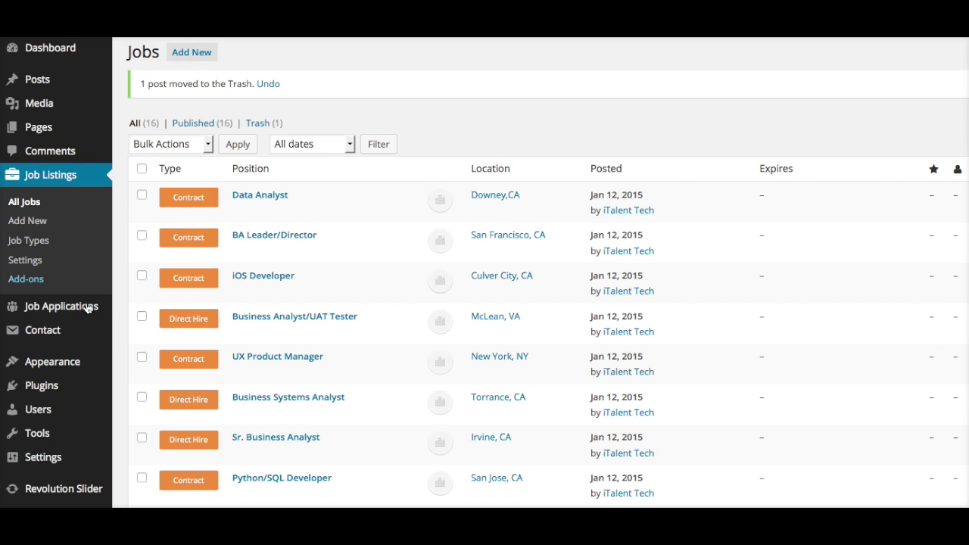
{"action": "mouse_move", "coordinate": [88, 311]}
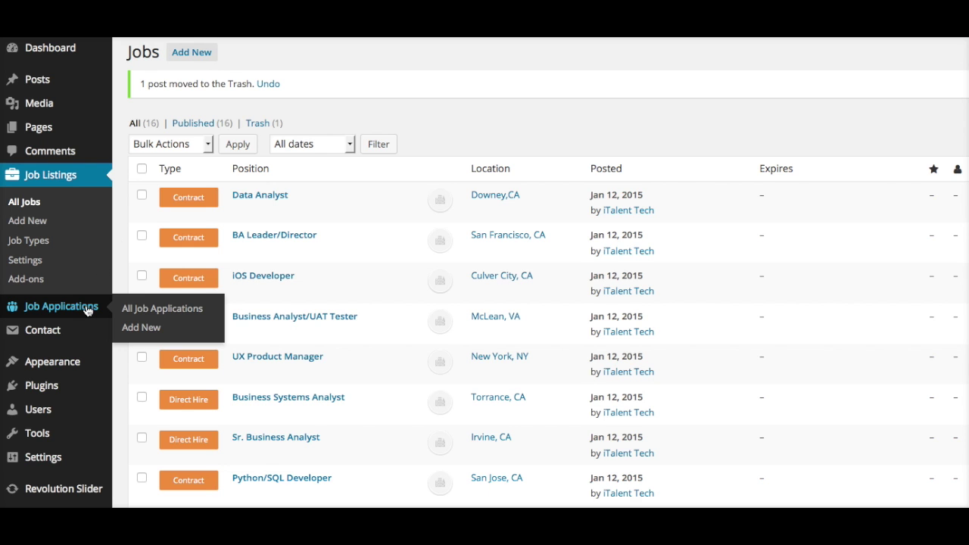